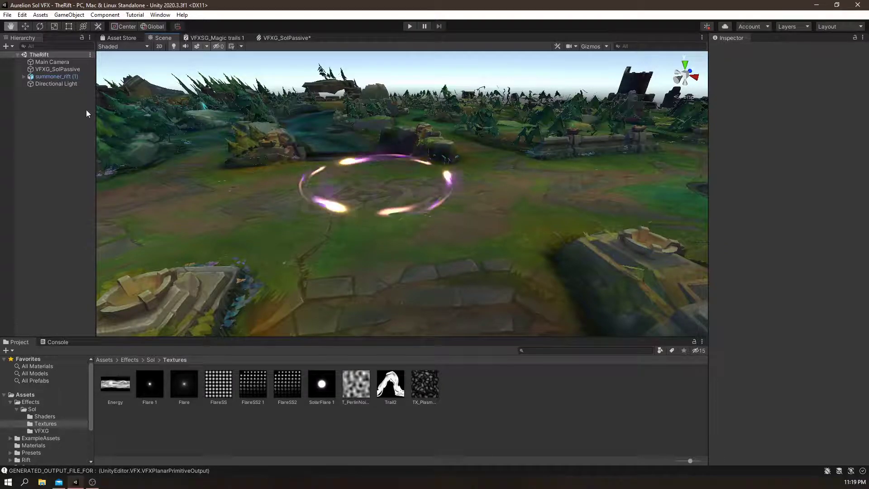
# Select the VFXG_SolPassive effect in the scene and restart its playback to preview the orbiting ring.
pyautogui.click(39, 63)
pyautogui.click(54, 69)
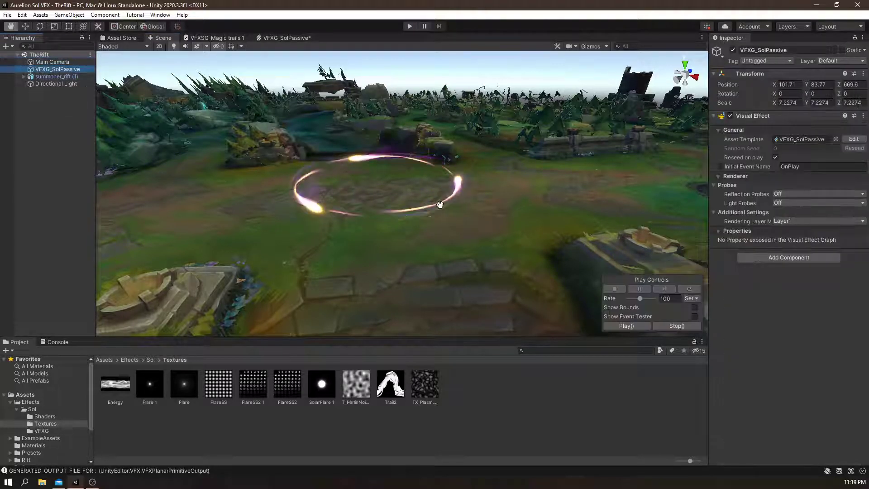
pyautogui.click(692, 288)
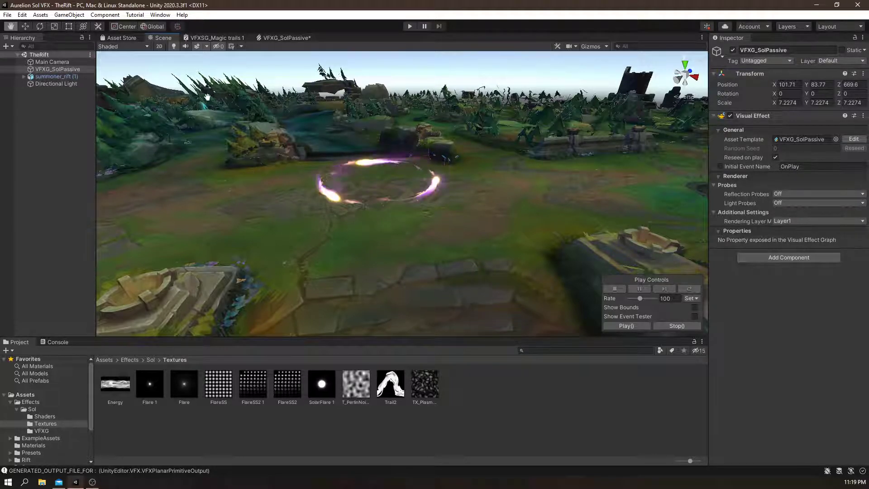
# Open the VFXSG_Magic trails 1 shader graph and examine its upper noise branch through the Add, Subtract and Channel Mask nodes.
pyautogui.click(200, 38)
pyautogui.scroll(-3, 401, 295)
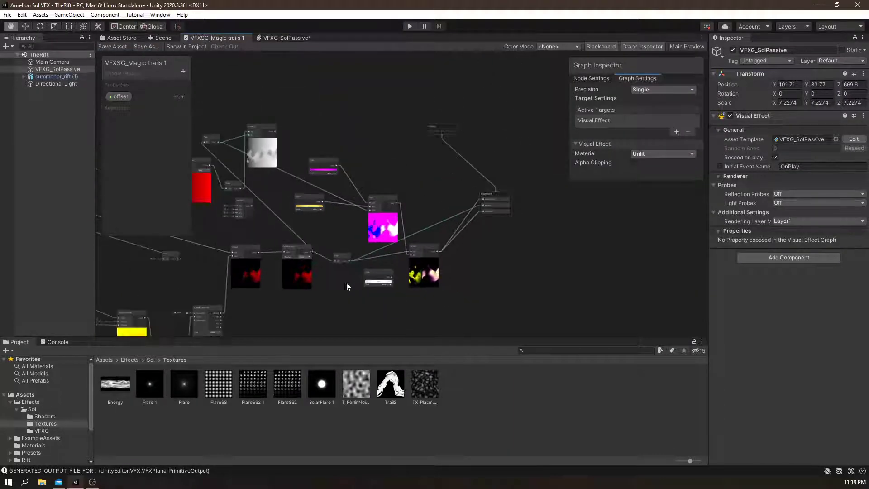
pyautogui.moveTo(252, 273); pyautogui.dragTo(483, 267, button='middle')
pyautogui.moveTo(336, 223); pyautogui.dragTo(599, 262, button='middle')
pyautogui.moveTo(471, 254); pyautogui.dragTo(569, 233, button='middle')
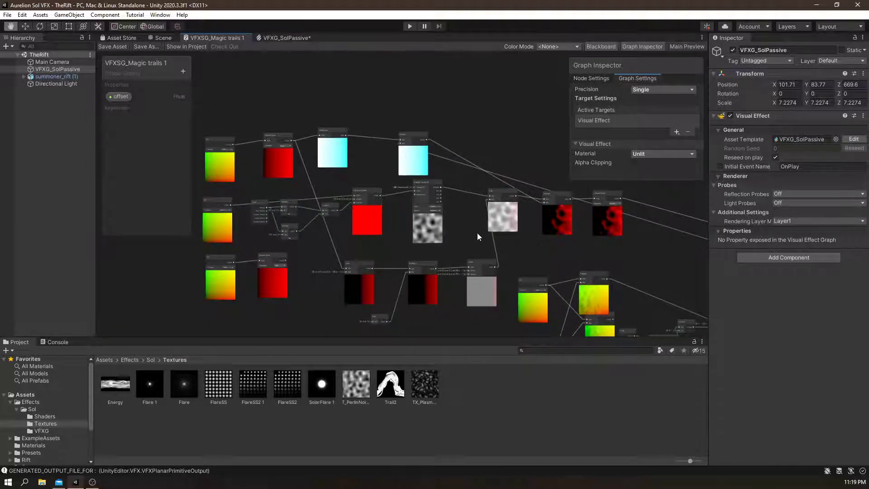
pyautogui.scroll(1, 442, 258)
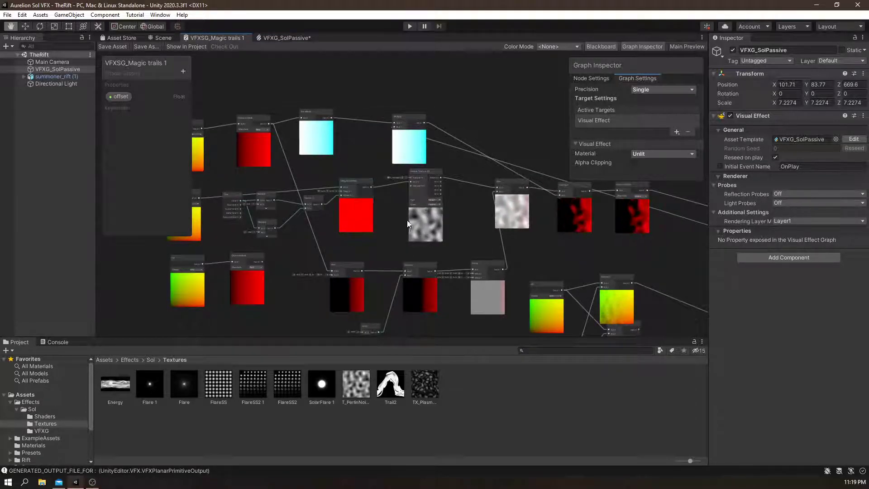
pyautogui.moveTo(583, 230); pyautogui.dragTo(484, 222, button='middle')
pyautogui.scroll(4, 473, 231)
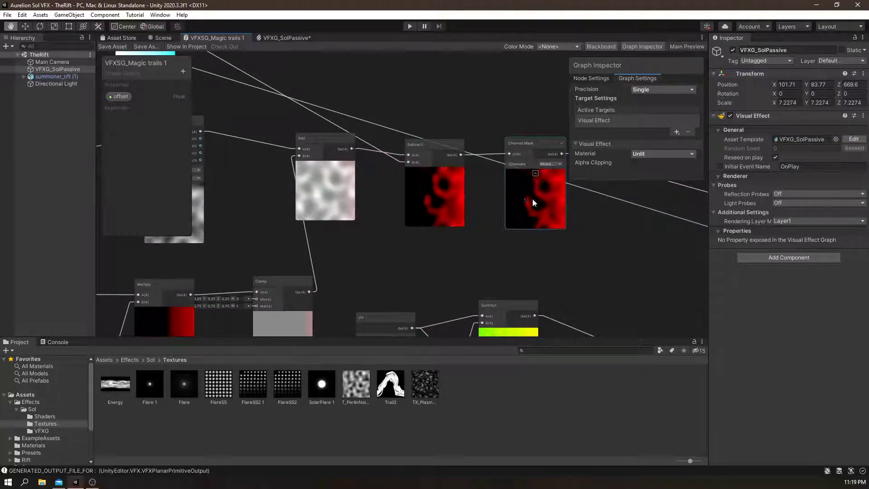
pyautogui.scroll(1, 568, 220)
# Examine the lower noise and gradient branches of the shader graph and how they distort the UVs.
pyautogui.scroll(-4, 545, 220)
pyautogui.moveTo(577, 238); pyautogui.dragTo(493, 82, button='middle')
pyautogui.moveTo(404, 301); pyautogui.dragTo(512, 292, button='middle')
pyautogui.scroll(-2, 511, 292)
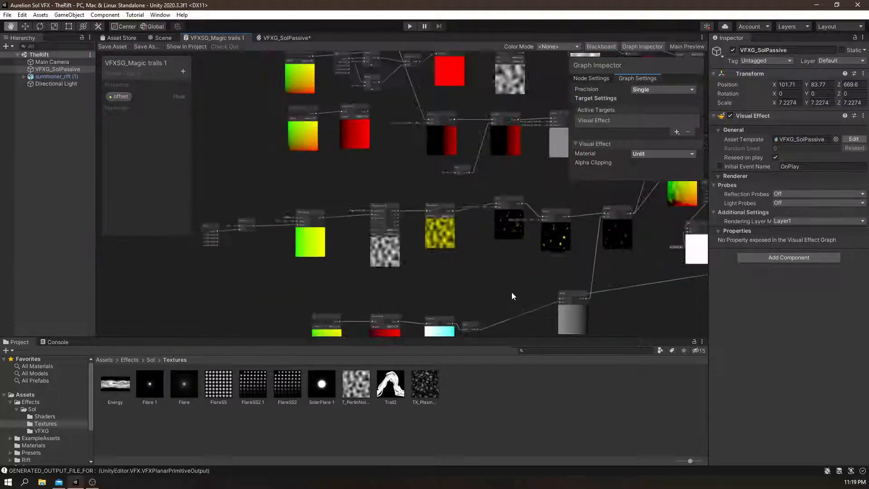
pyautogui.moveTo(345, 286); pyautogui.dragTo(376, 229, button='middle')
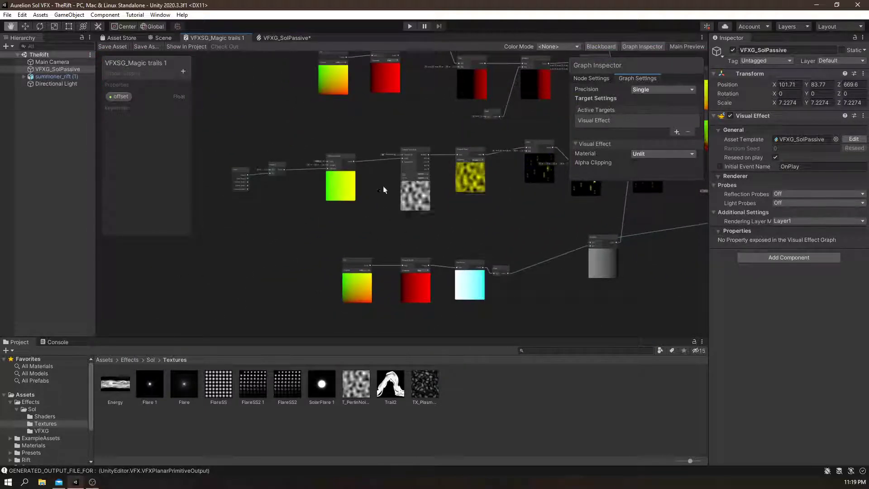
pyautogui.moveTo(542, 206); pyautogui.dragTo(306, 204, button='middle')
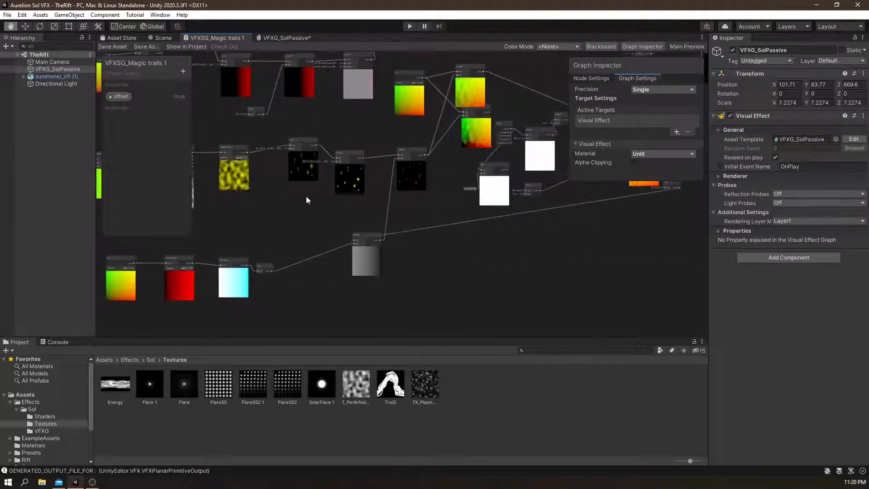
pyautogui.moveTo(433, 195); pyautogui.dragTo(365, 256, button='middle')
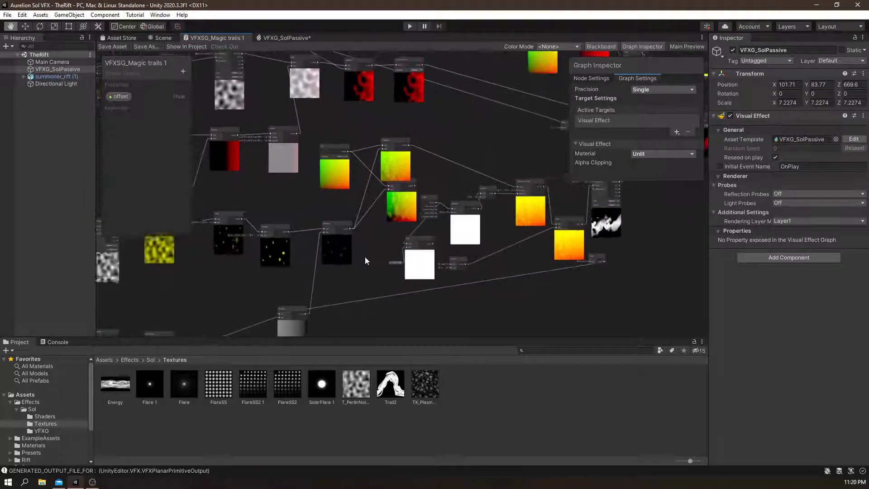
# Examine the Sample Texture 2D node and follow its output through the Multiply, Channel Mask and colour Lerp nodes.
pyautogui.scroll(4, 607, 231)
pyautogui.moveTo(655, 260); pyautogui.dragTo(499, 276, button='middle')
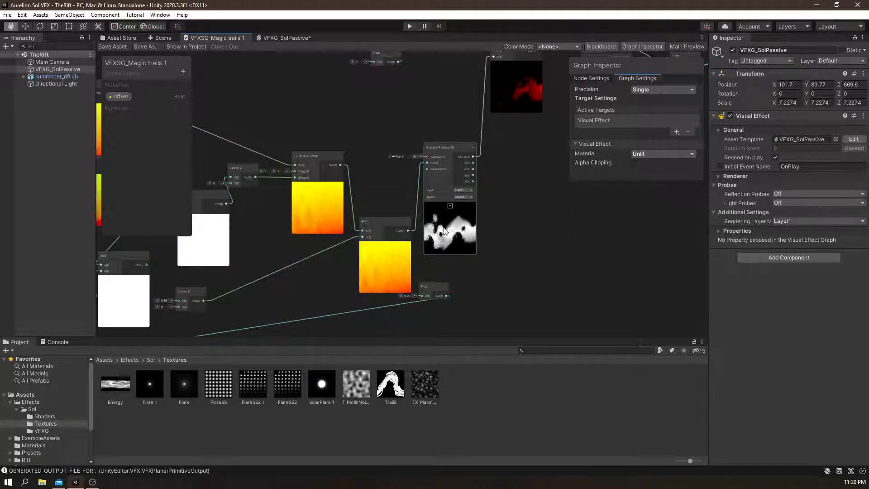
pyautogui.moveTo(526, 184); pyautogui.dragTo(507, 280, button='middle')
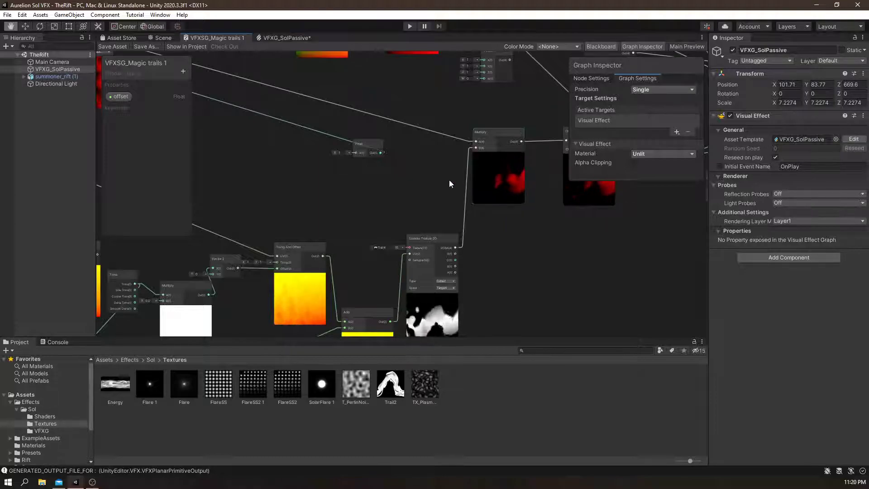
pyautogui.moveTo(559, 223); pyautogui.dragTo(469, 255, button='middle')
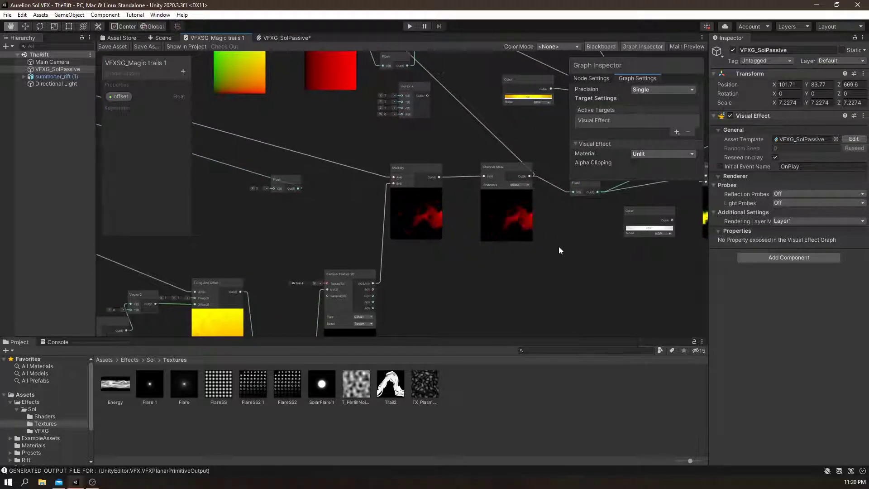
pyautogui.moveTo(561, 269); pyautogui.dragTo(437, 314, button='middle')
pyautogui.moveTo(437, 190); pyautogui.dragTo(343, 205, button='middle')
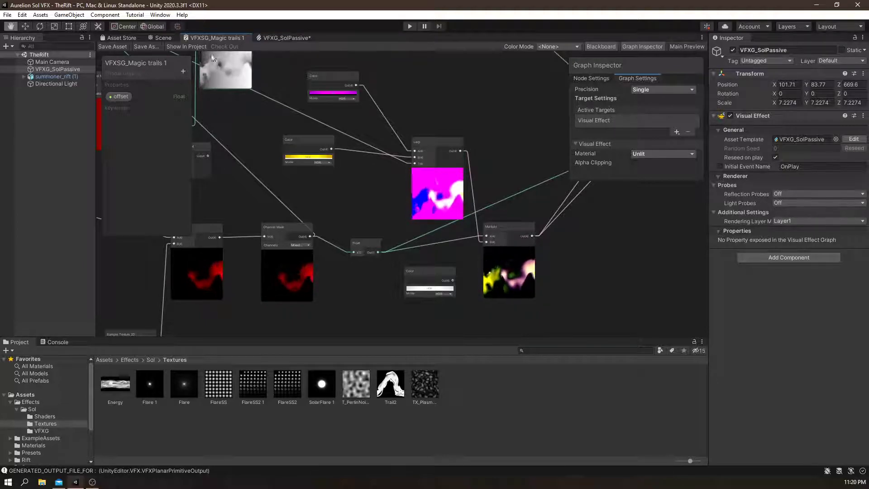
# Open the VFXG_SolPassive effect graph and survey its groups of particle and ribbon systems.
pyautogui.click(275, 38)
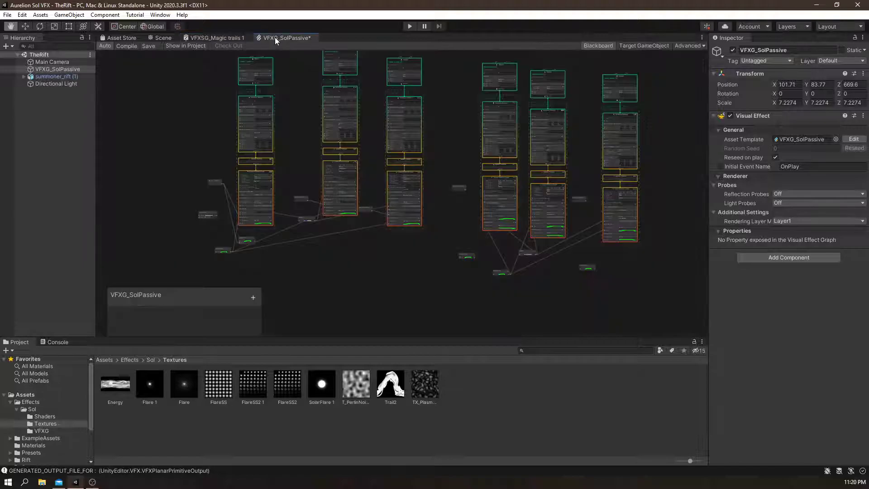
pyautogui.moveTo(491, 279); pyautogui.dragTo(37, 148, button='middle')
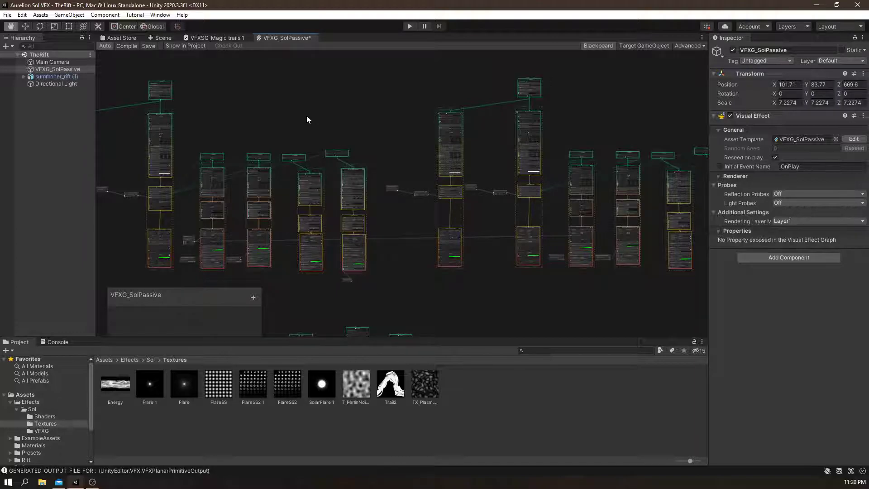
pyautogui.moveTo(244, 104); pyautogui.dragTo(562, 148, button='middle')
pyautogui.moveTo(316, 126); pyautogui.dragTo(204, 169, button='middle')
pyautogui.scroll(4, 370, 115)
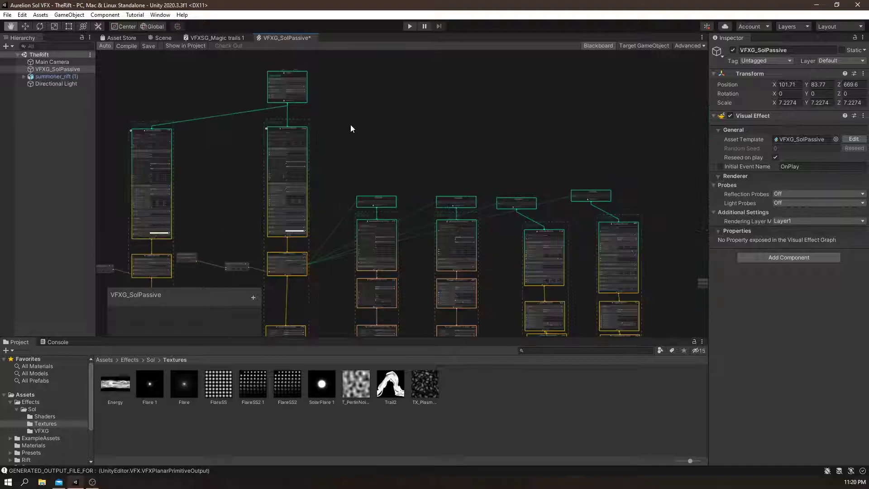
pyautogui.moveTo(349, 124); pyautogui.dragTo(480, 147, button='middle')
pyautogui.moveTo(458, 187); pyautogui.dragTo(487, 94, button='middle')
pyautogui.scroll(1, 451, 192)
pyautogui.scroll(2, 451, 192)
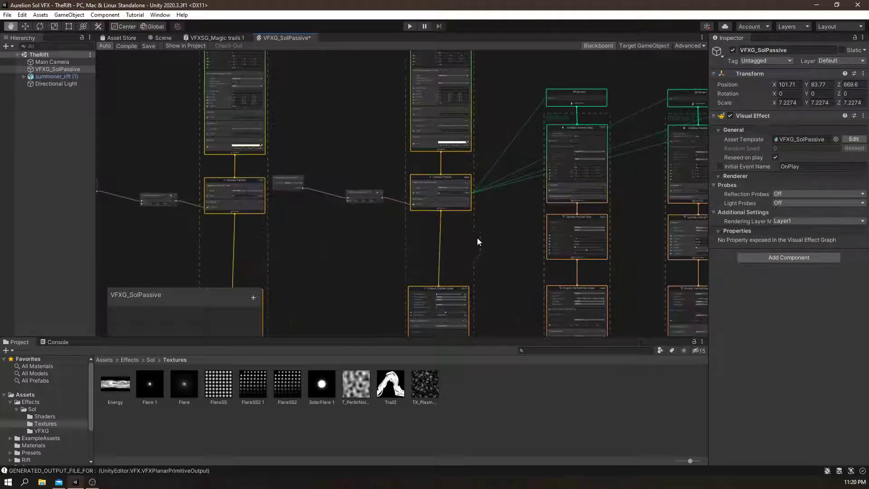
# Examine the spawn and Initialize Particle settings of a main system, focusing on the Set Position (Sequential : Circle) block.
pyautogui.moveTo(474, 242); pyautogui.dragTo(501, 320, button='middle')
pyautogui.moveTo(497, 228); pyautogui.dragTo(506, 273, button='middle')
pyautogui.moveTo(503, 133); pyautogui.dragTo(515, 178, button='middle')
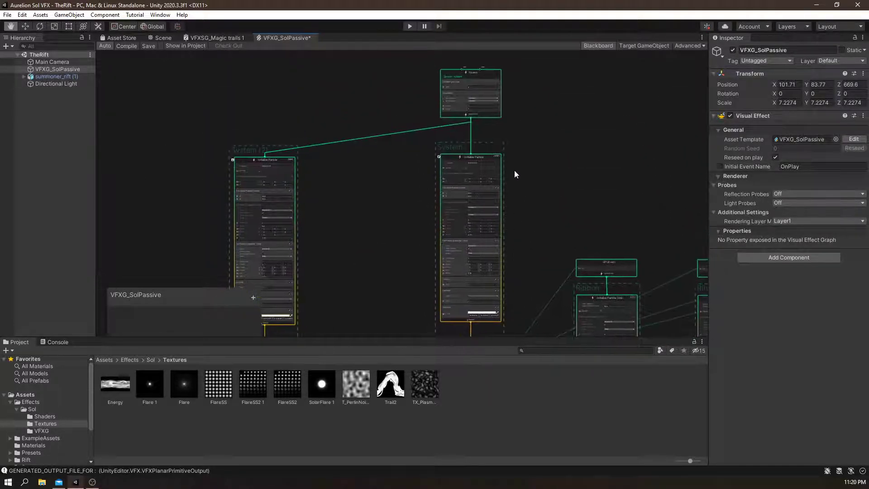
pyautogui.moveTo(501, 262); pyautogui.dragTo(471, 243, button='middle')
pyautogui.scroll(4, 385, 181)
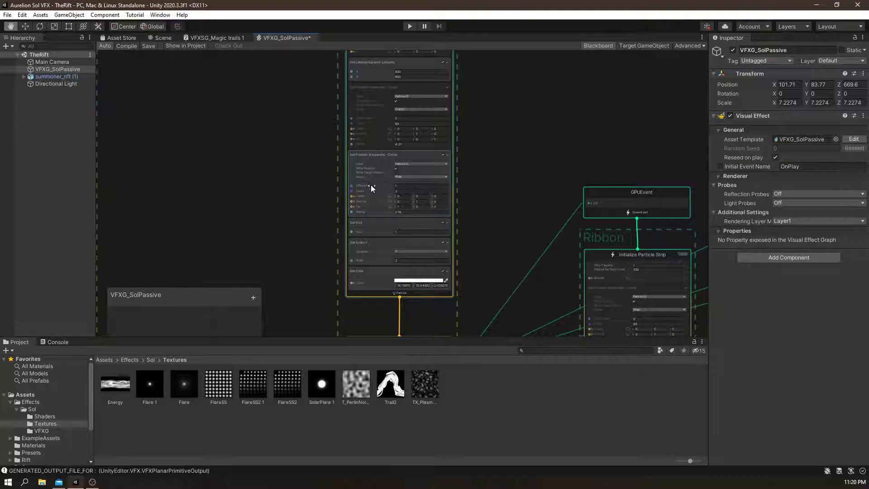
pyautogui.scroll(3, 403, 177)
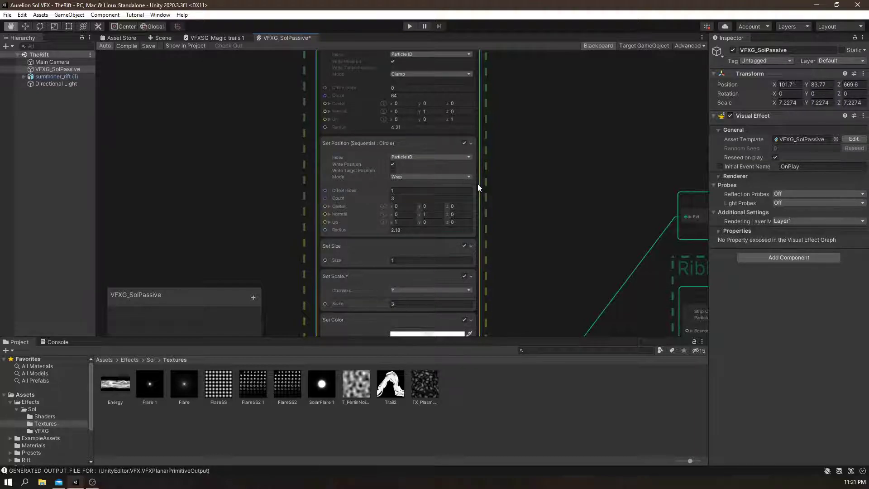
# Compare the two main particle systems sharing one spawner, following them through update, output and the GPU-event ribbon systems.
pyautogui.scroll(-6, 528, 229)
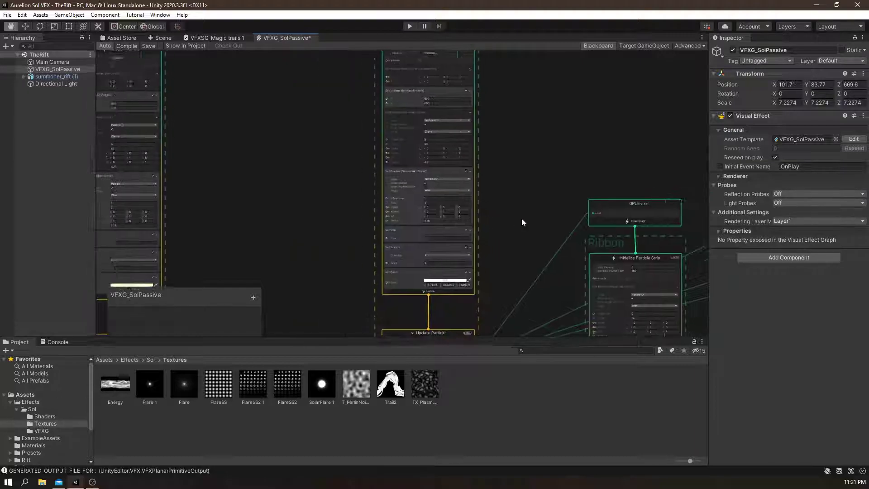
pyautogui.scroll(-3, 409, 155)
pyautogui.scroll(8, 439, 258)
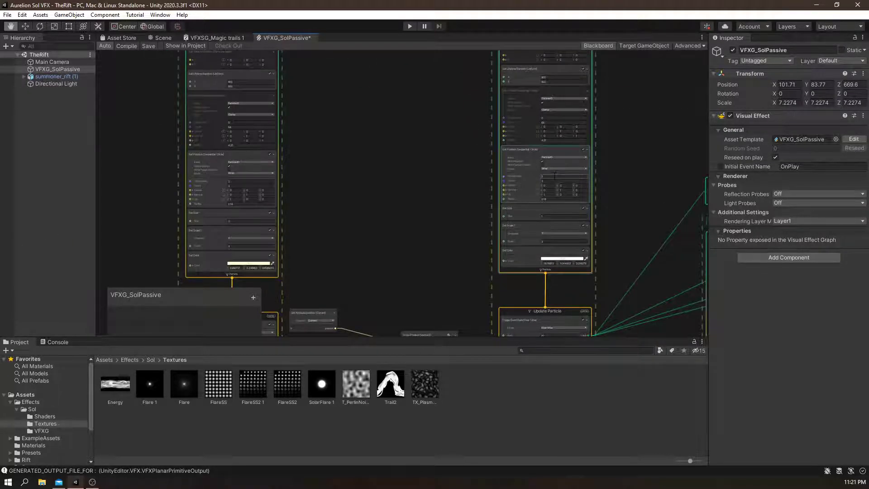
pyautogui.scroll(-4, 460, 202)
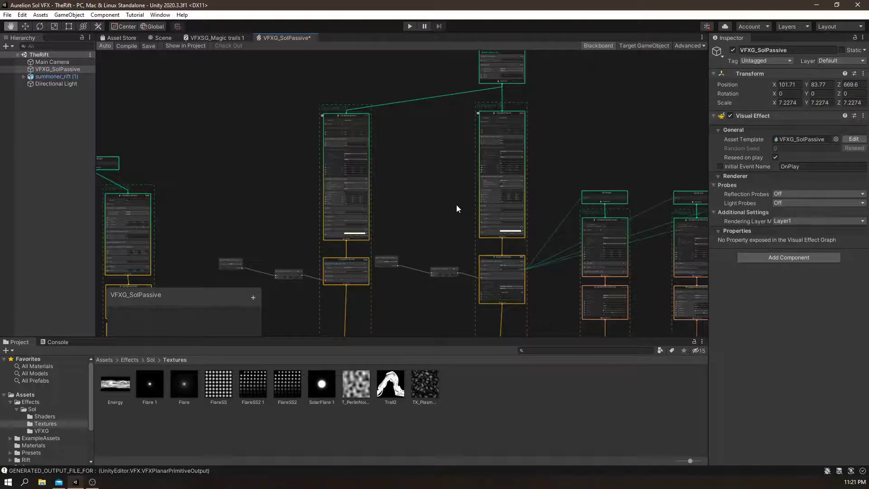
pyautogui.moveTo(436, 234); pyautogui.dragTo(337, 246, button='middle')
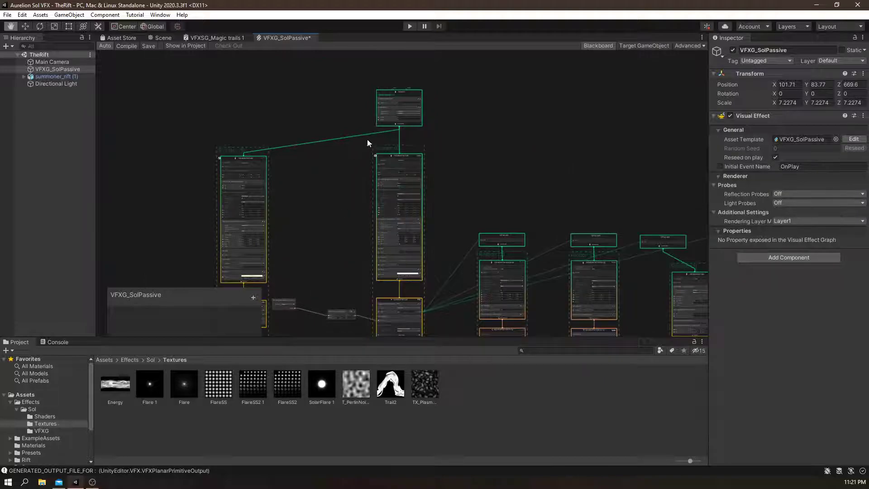
pyautogui.moveTo(350, 307); pyautogui.dragTo(337, 195, button='middle')
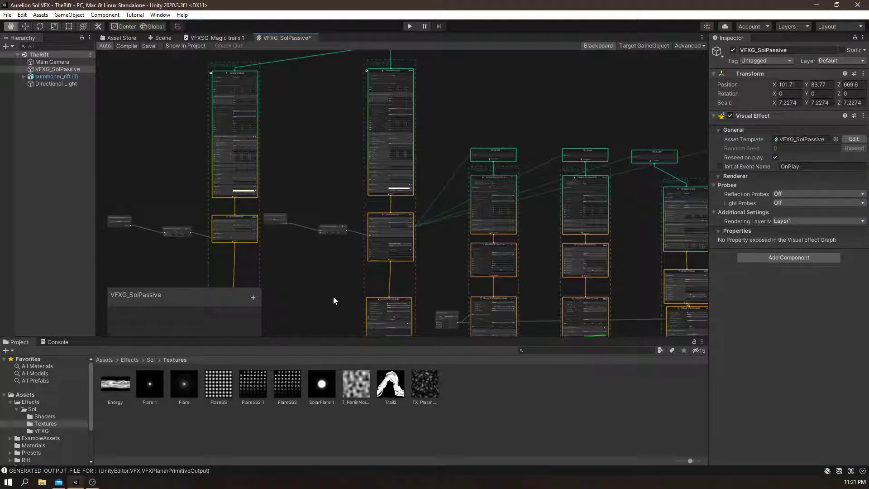
pyautogui.moveTo(334, 298); pyautogui.dragTo(330, 204, button='middle')
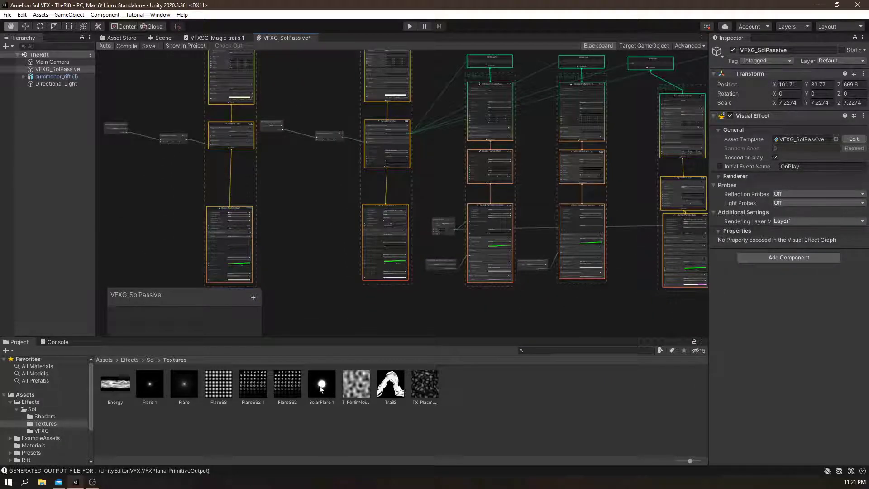
pyautogui.moveTo(297, 254); pyautogui.dragTo(428, 269, button='middle')
pyautogui.moveTo(443, 221); pyautogui.dragTo(412, 140, button='middle')
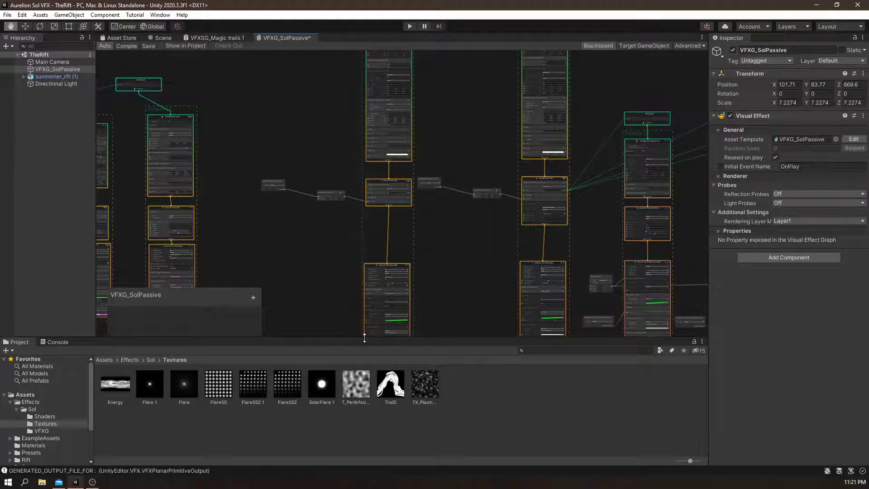
pyautogui.moveTo(494, 291); pyautogui.dragTo(186, 266, button='middle')
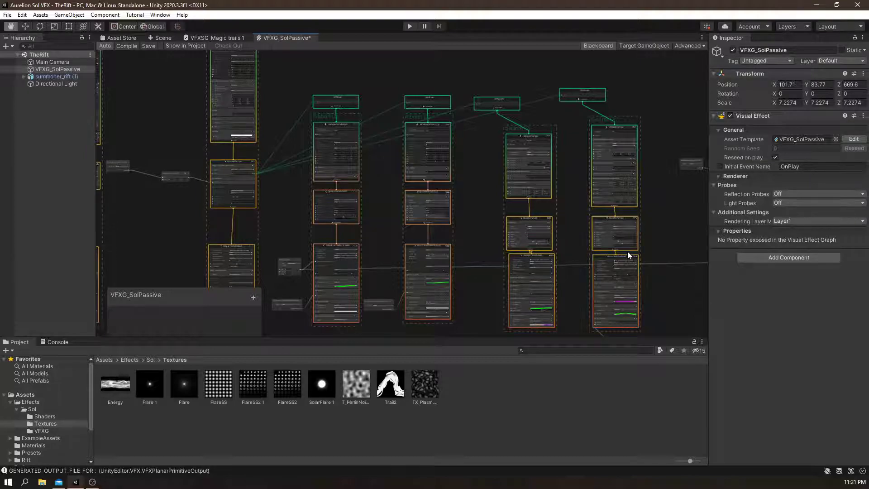
# Examine the separate Output Particle Quad systems in the effect graph, from their initialize blocks to the connected gradient and curve nodes.
pyautogui.scroll(-2, 469, 124)
pyautogui.scroll(-2, 387, 121)
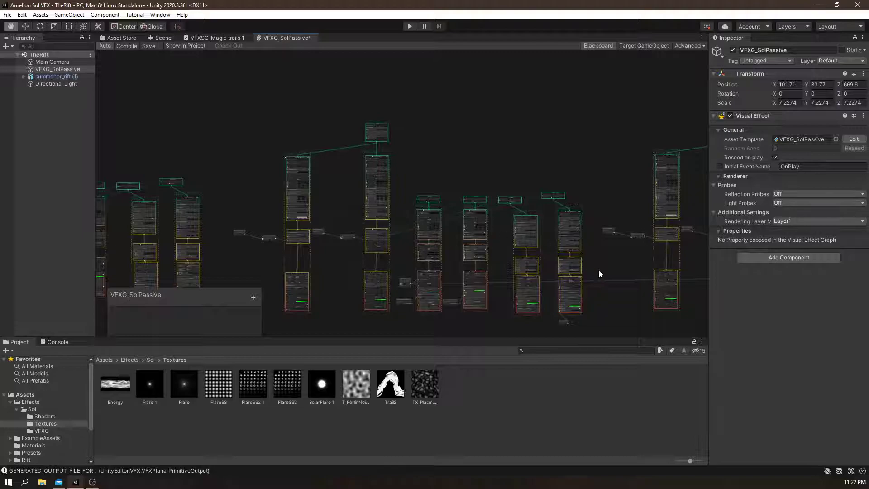
pyautogui.scroll(-2, 598, 274)
pyautogui.scroll(5, 475, 161)
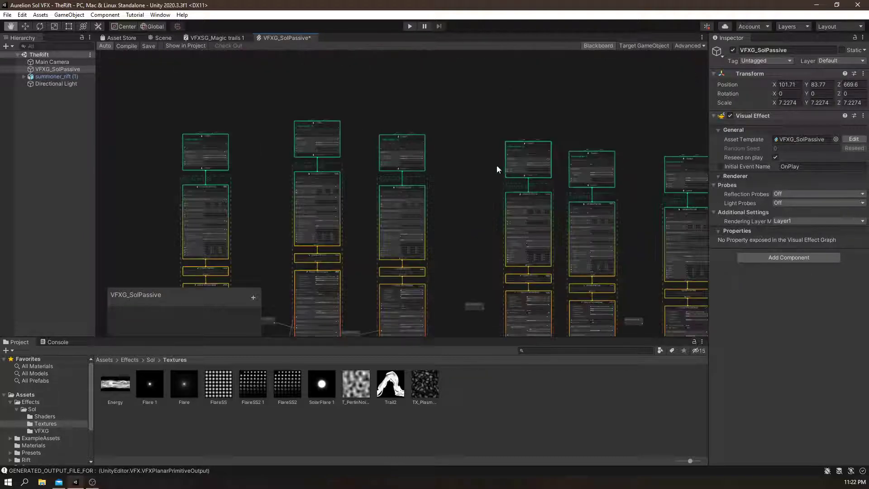
pyautogui.scroll(-4, 497, 169)
pyautogui.scroll(5, 313, 128)
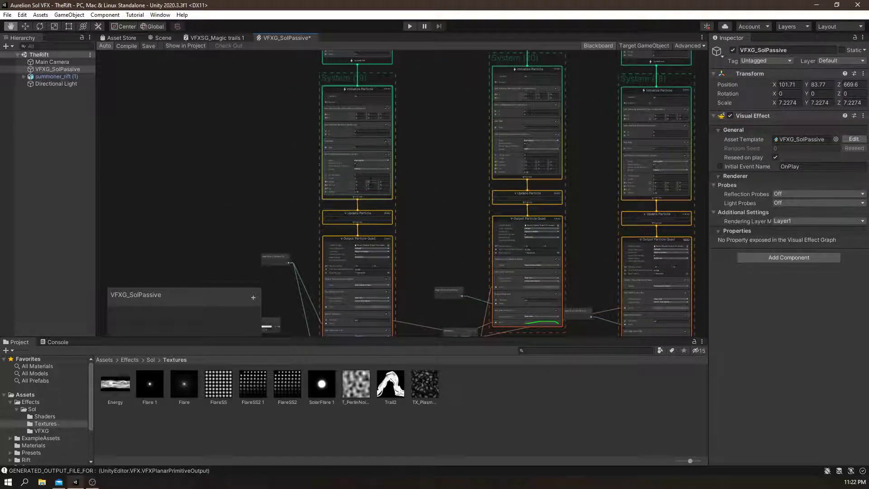
pyautogui.moveTo(413, 200); pyautogui.dragTo(400, 117, button='middle')
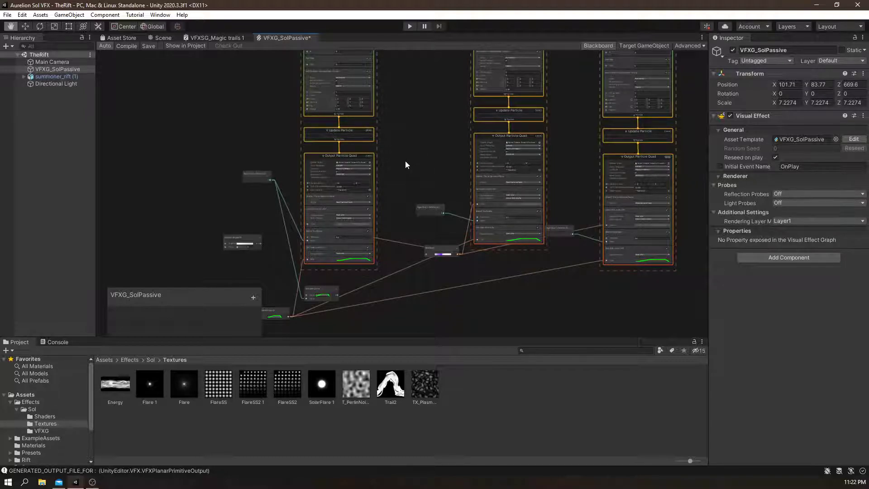
# Revisit the Magic trails shader graph briefly and return to the scene to view the ring effect.
pyautogui.click(229, 37)
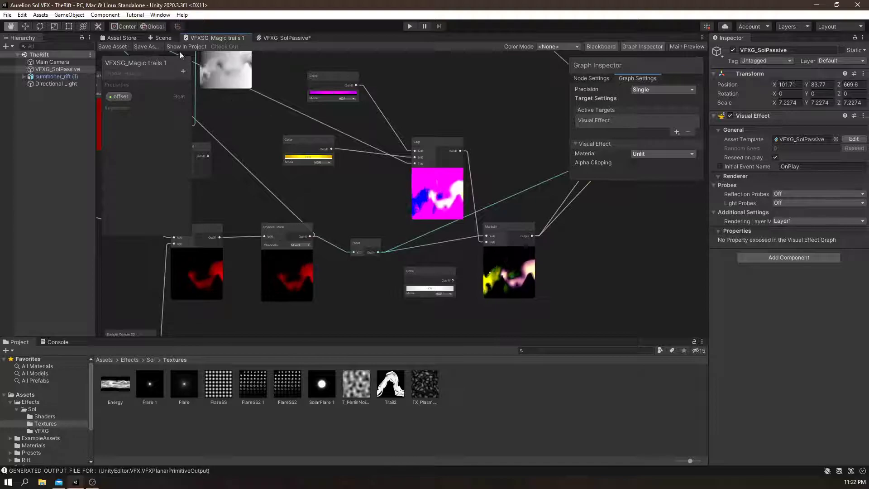
pyautogui.click(161, 37)
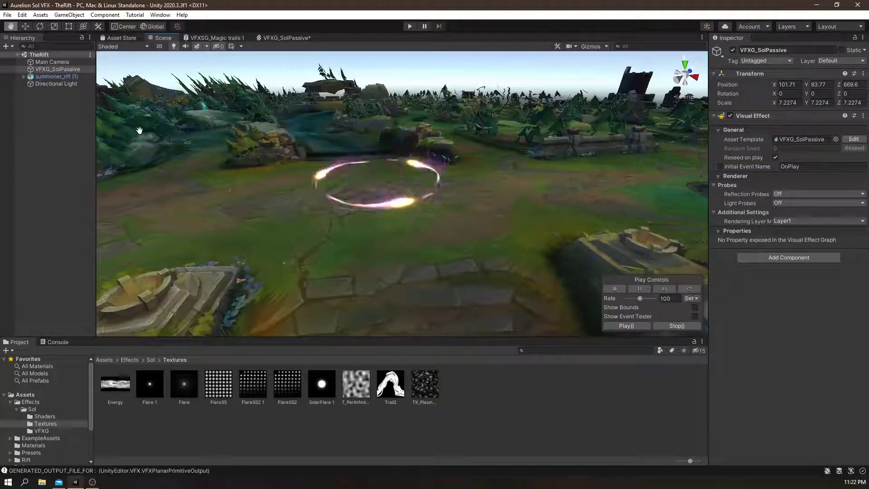
# Restart the ring effect in the scene, and examine the row of Output Particle Quad systems in the VFXG_SolPassive graph.
pyautogui.click(687, 288)
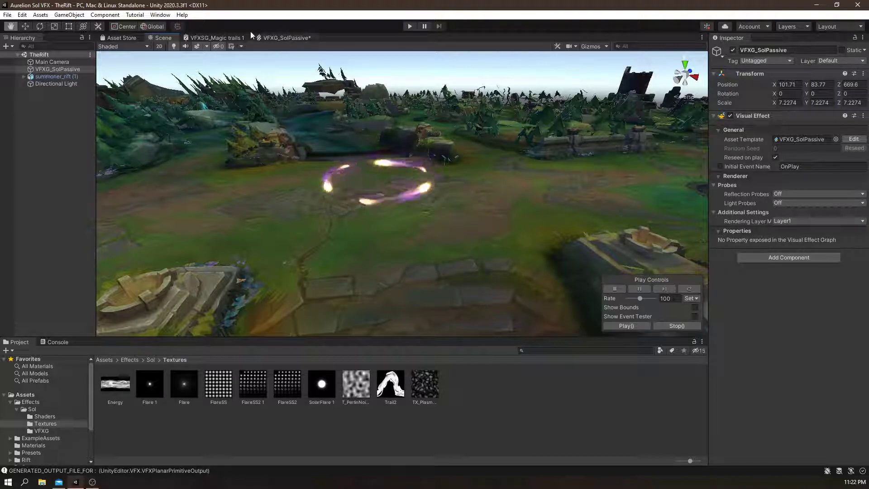
pyautogui.click(286, 38)
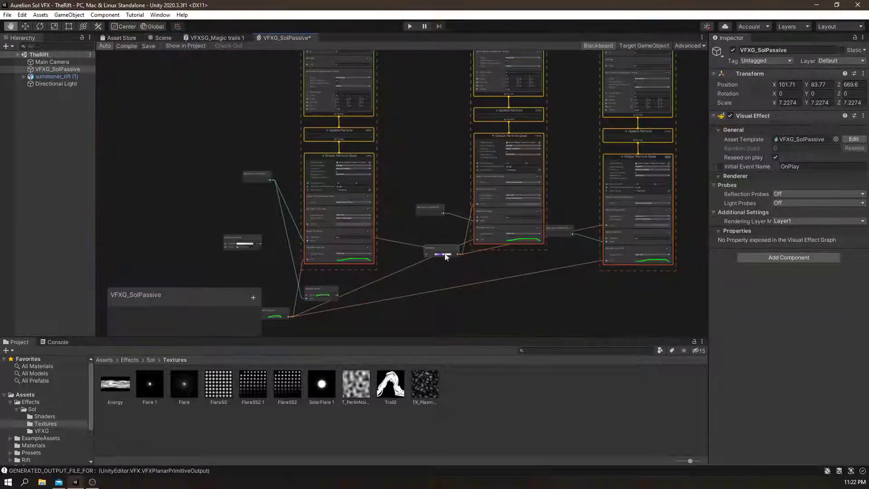
pyautogui.scroll(-2, 485, 277)
pyautogui.moveTo(490, 277); pyautogui.dragTo(447, 347, button='middle')
pyautogui.click(567, 265)
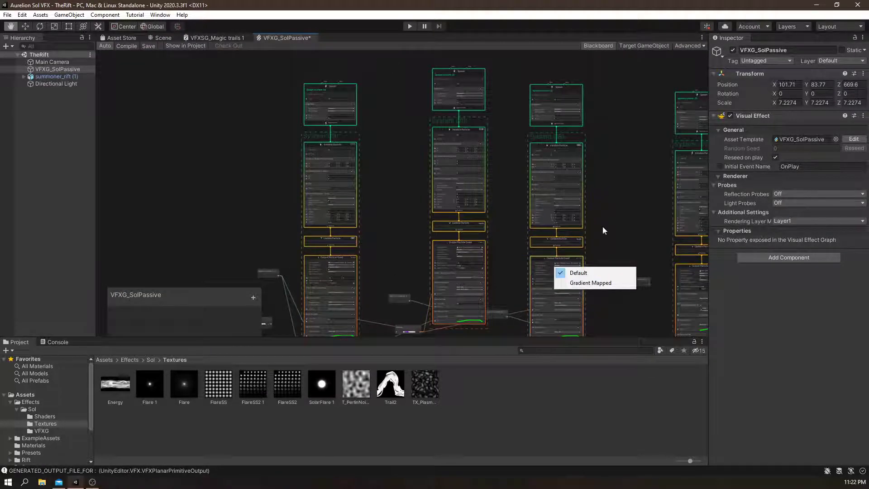
pyautogui.click(644, 197)
pyautogui.moveTo(645, 197); pyautogui.dragTo(375, 112, button='middle')
pyautogui.moveTo(553, 169); pyautogui.dragTo(489, 203, button='middle')
pyautogui.scroll(-1, 489, 204)
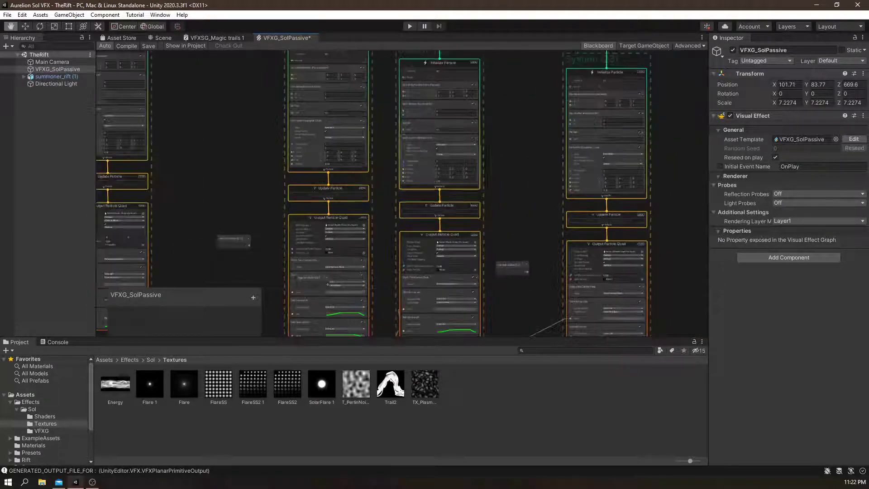
# Return to the scene and replay the ring effect from its start.
pyautogui.click(159, 38)
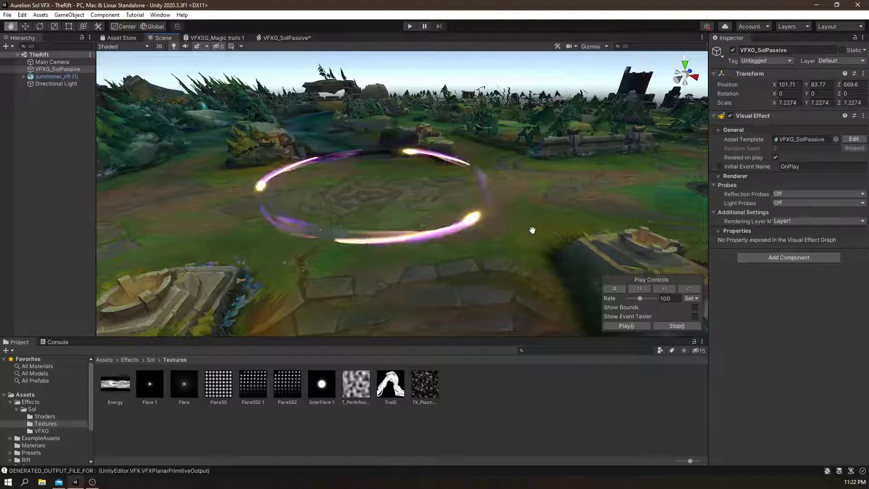
pyautogui.click(689, 289)
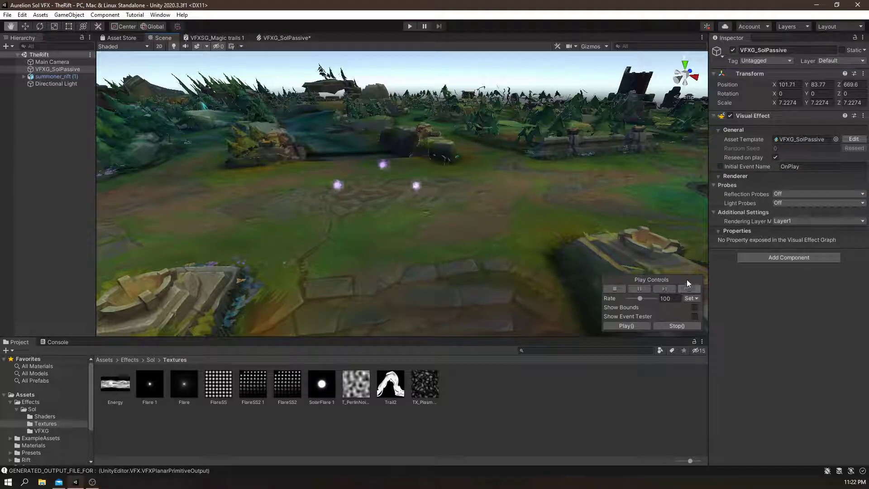